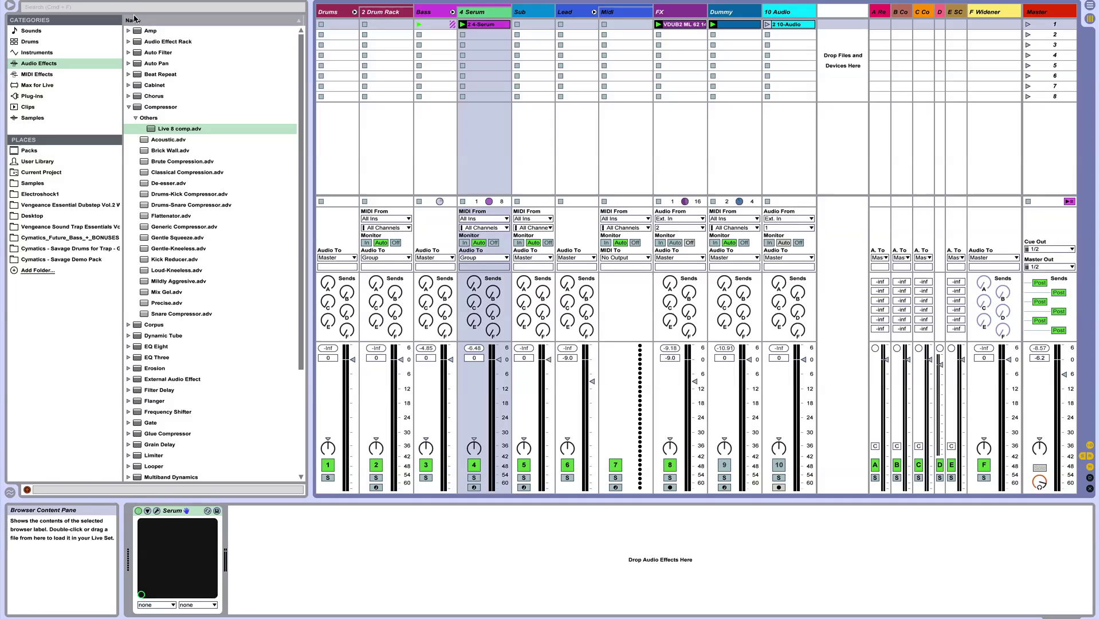
Step: Find the "DRY _ WET RACK When Jekyll hides.adg" audio effect rack and load it after Serum on the 4 Serum track
left_click(138, 4)
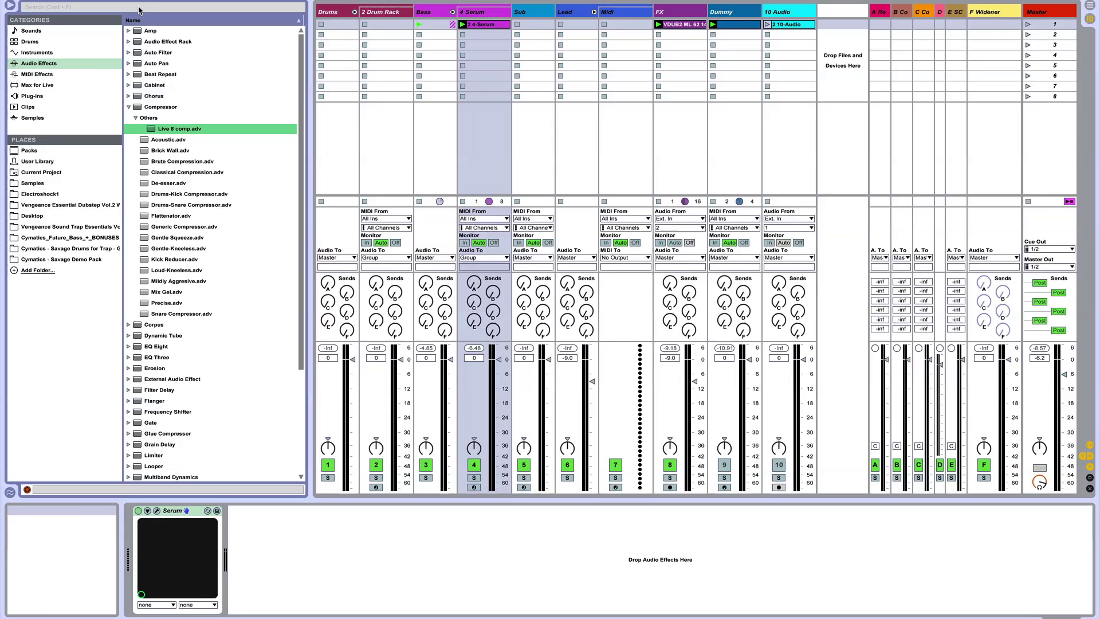
left_click(139, 8)
type("dry")
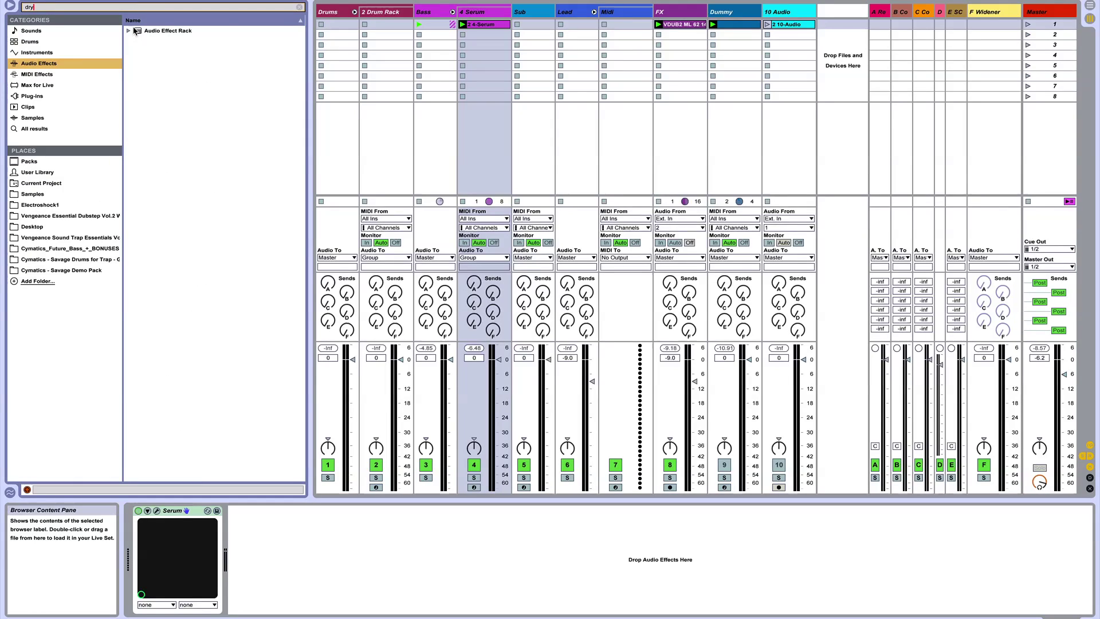
left_click(128, 31)
left_click_drag(171, 41, 286, 559)
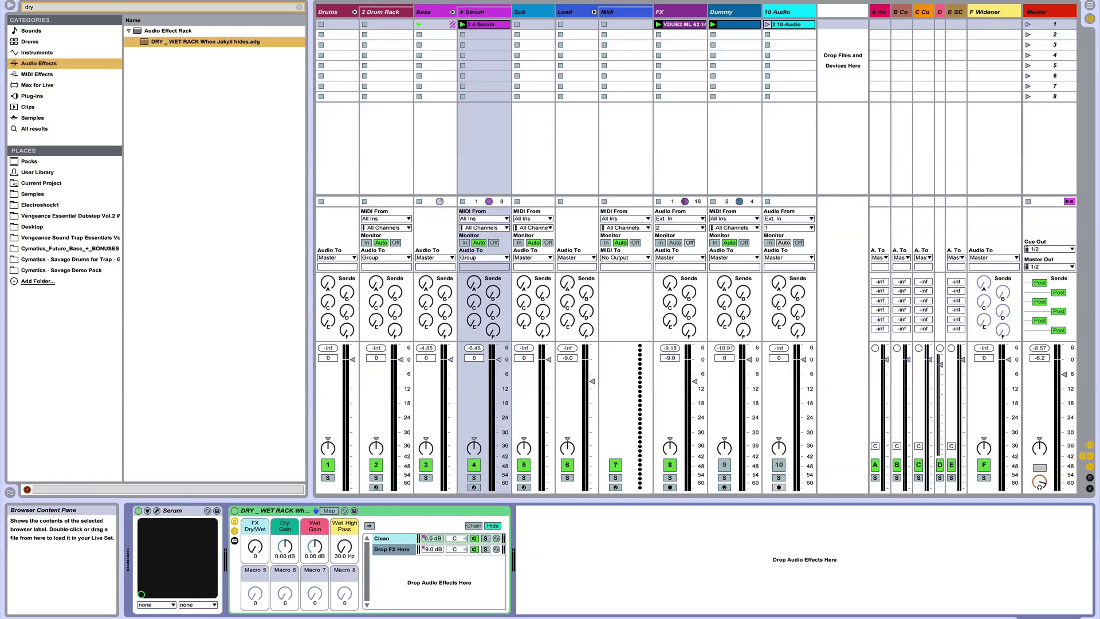
left_click(299, 7)
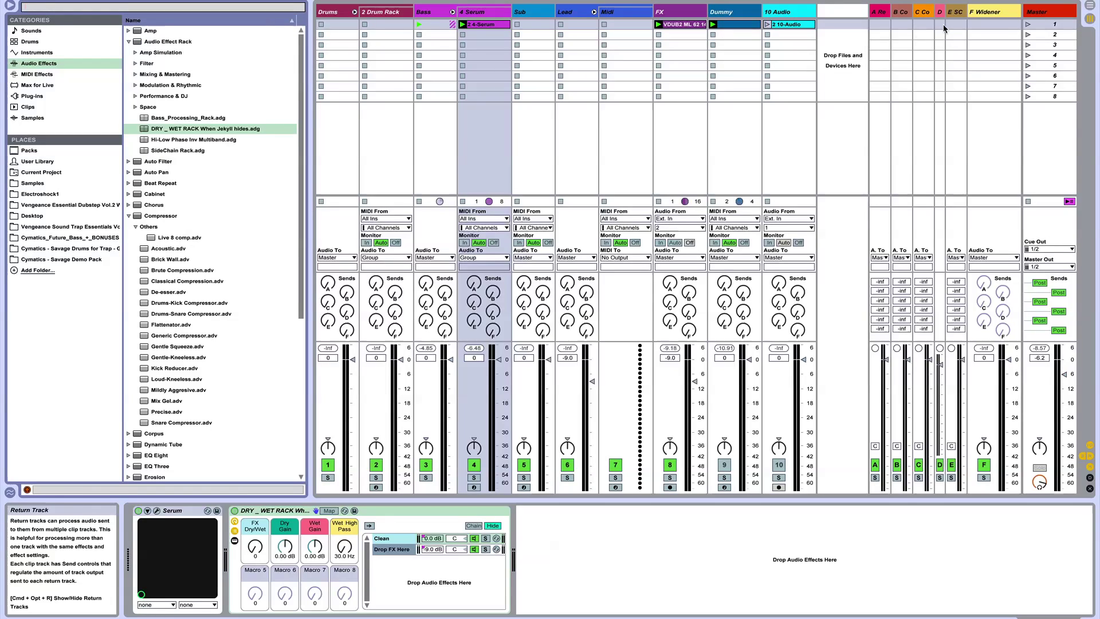
Step: Add the Live 8 comp.adv compressor preset to the rack's "Drop FX Here" chain and show the chain's devices
left_click(129, 41)
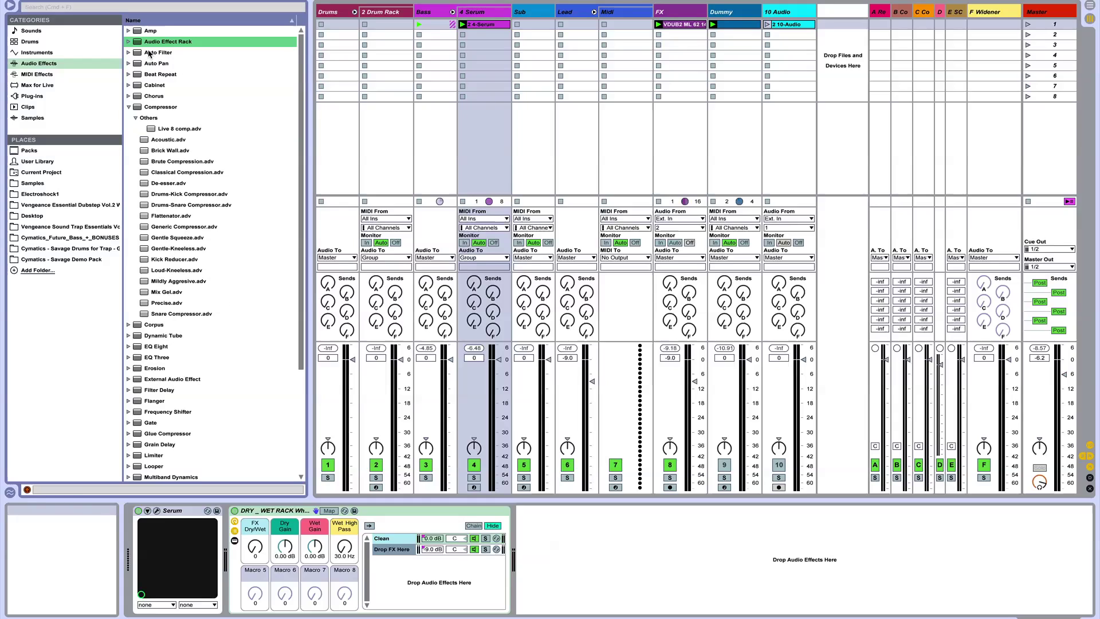
left_click(163, 130)
left_click_drag(162, 130, 383, 549)
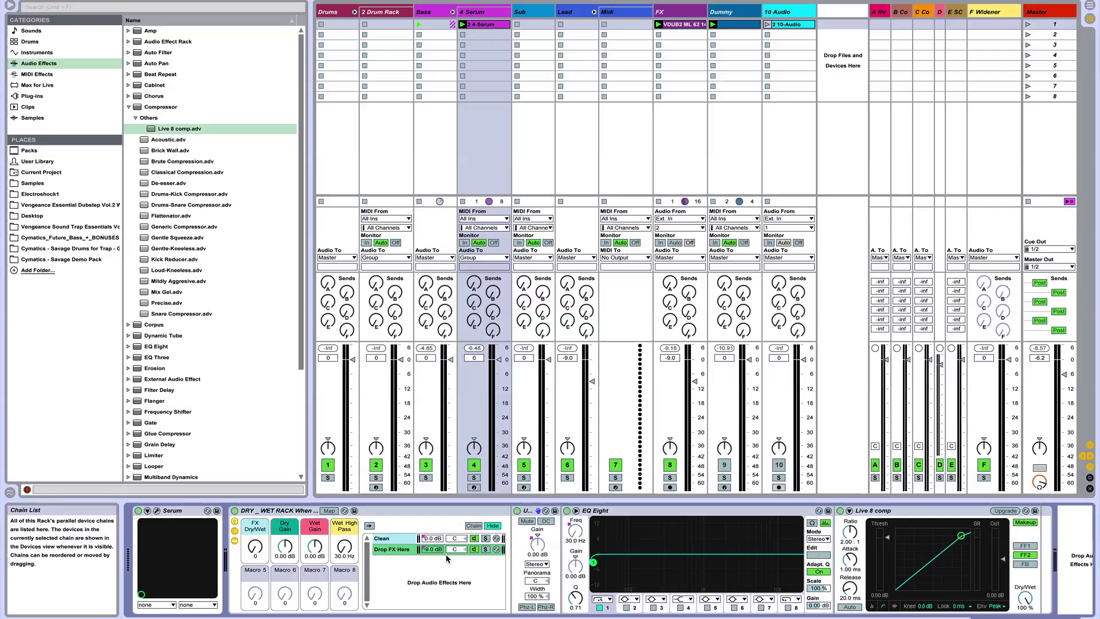
scroll(447, 558, "right", 1)
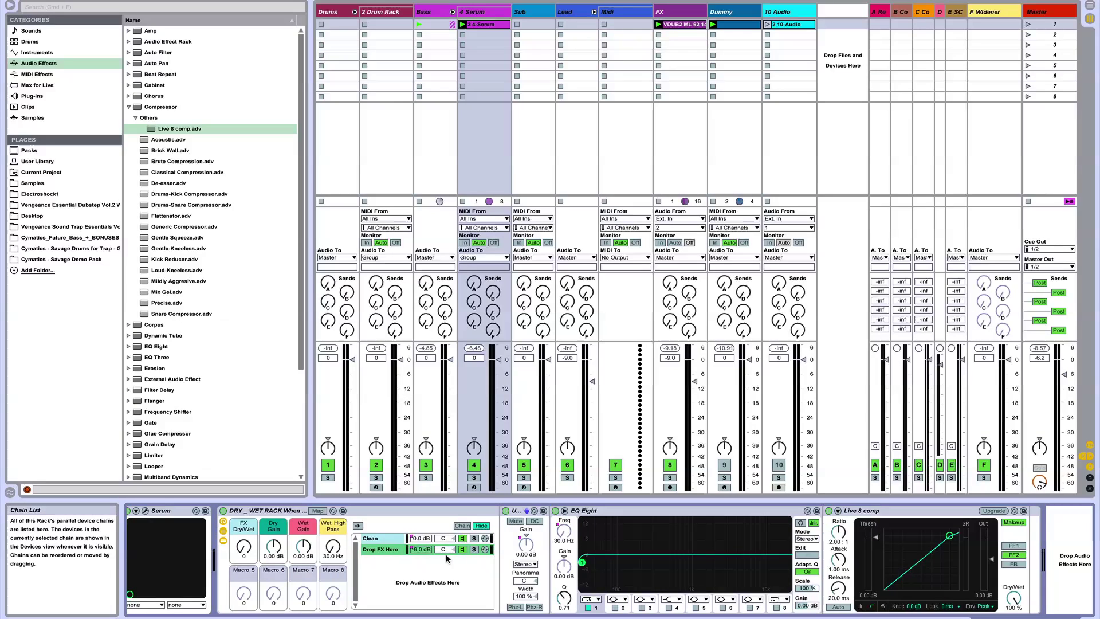
scroll(447, 559, "right", 1)
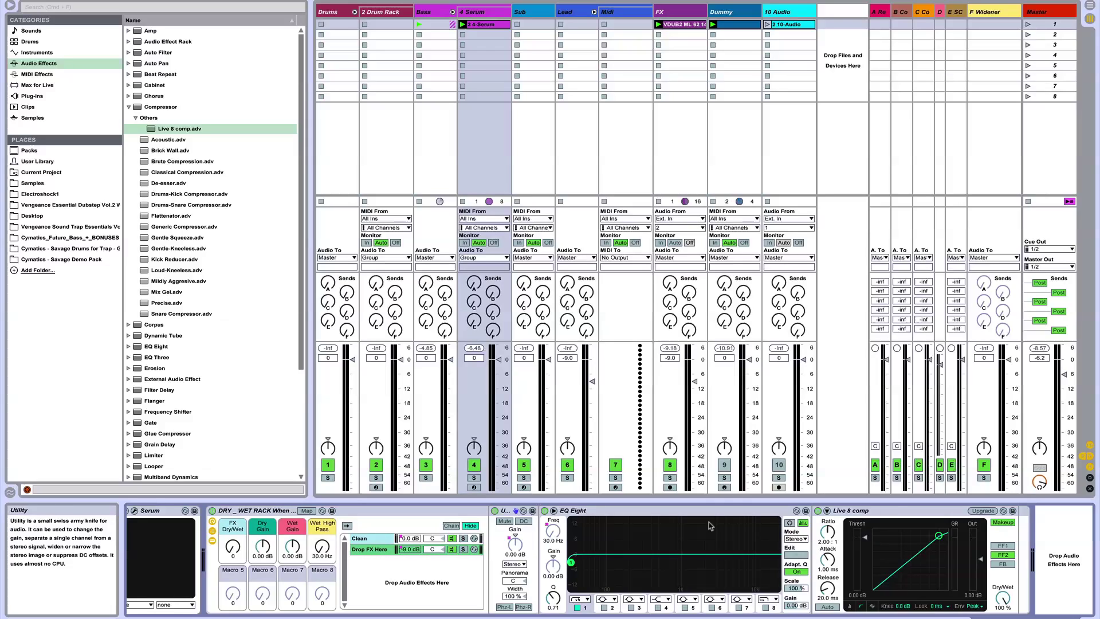
left_click(212, 542)
left_click(213, 541)
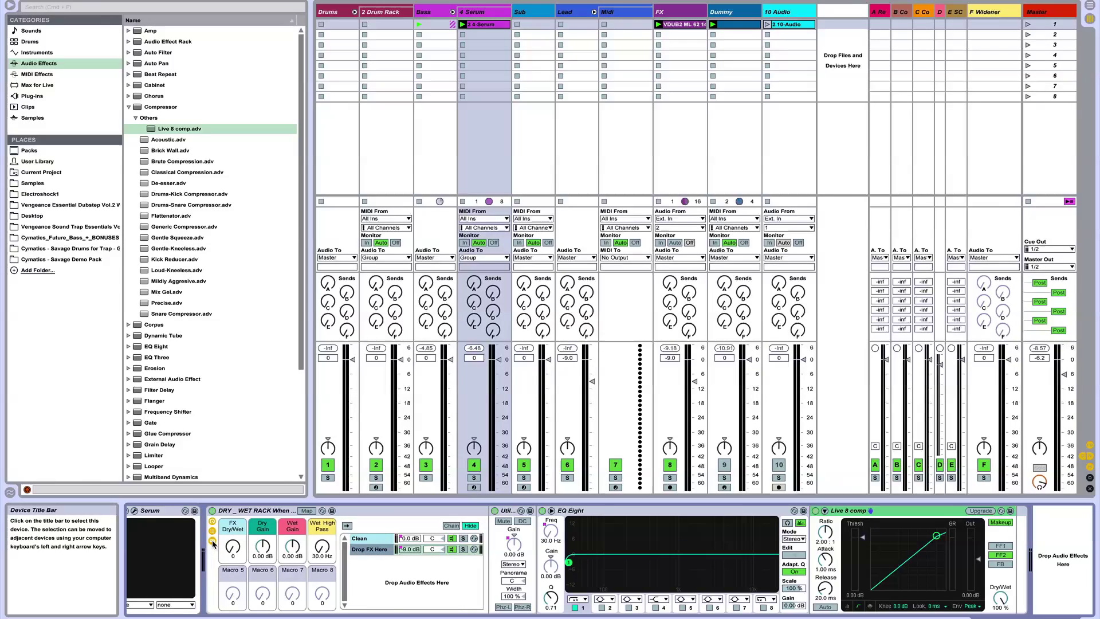
Step: Sidechain the Live 8 comp from the Dummy track, with ratio 4.85:1, release 98.7 ms and threshold -32.0 dB
left_click(824, 511)
left_click(828, 524)
left_click(832, 539)
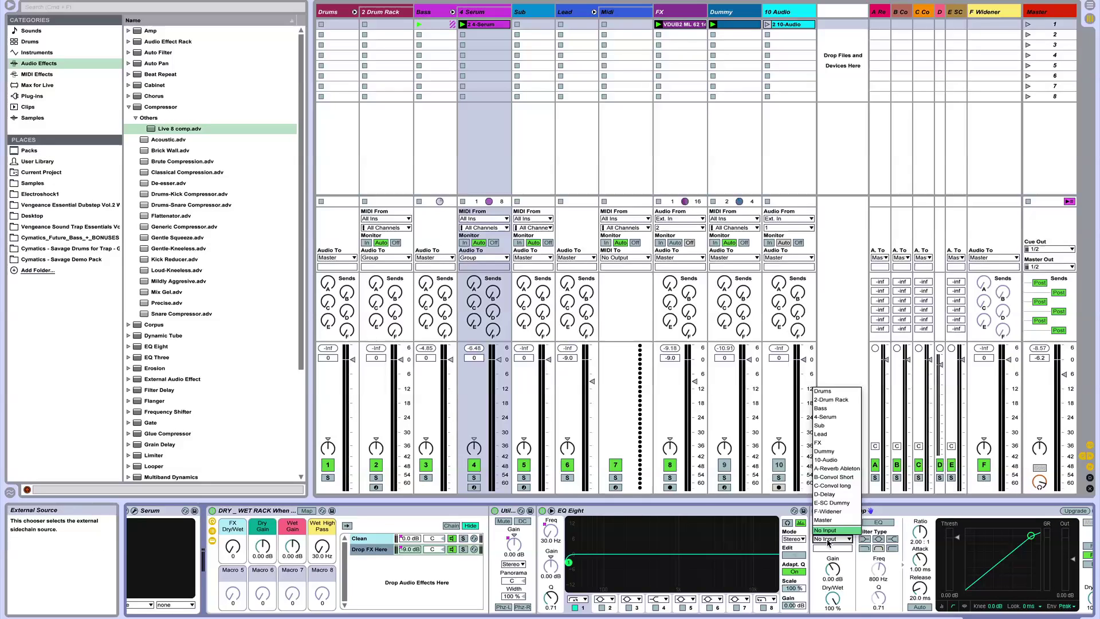
left_click(837, 451)
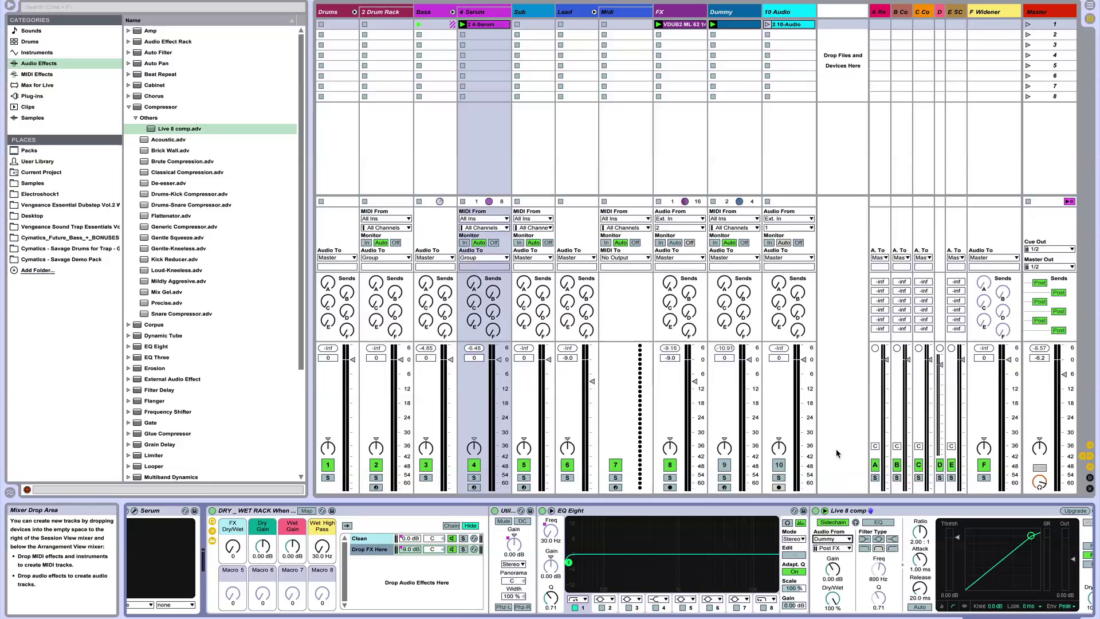
left_click_drag(942, 539, 919, 511)
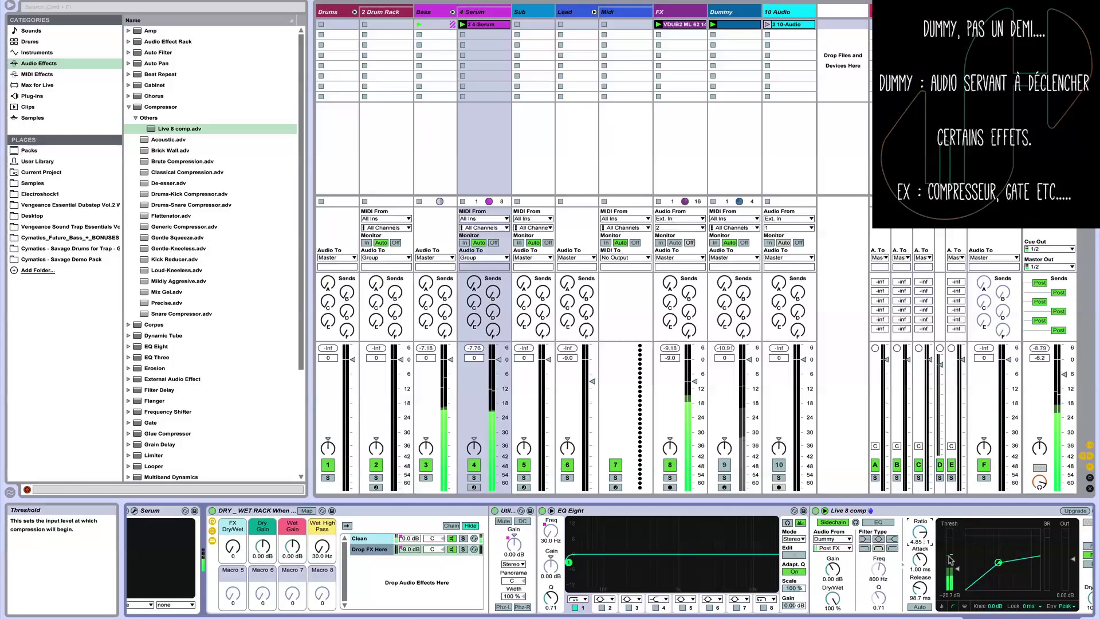
left_click_drag(997, 562, 980, 577)
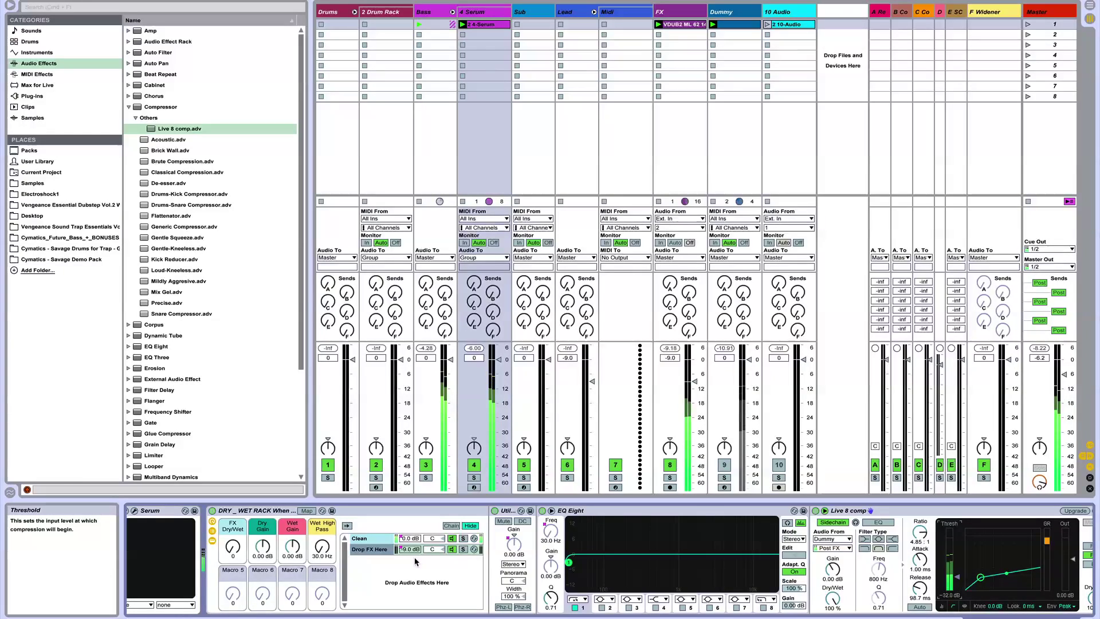
Step: Sweep the rack's FX Dry/Wet macro up to 127, then settle it at 70 to blend dry and compressed signals
left_click_drag(233, 547, 232, 464)
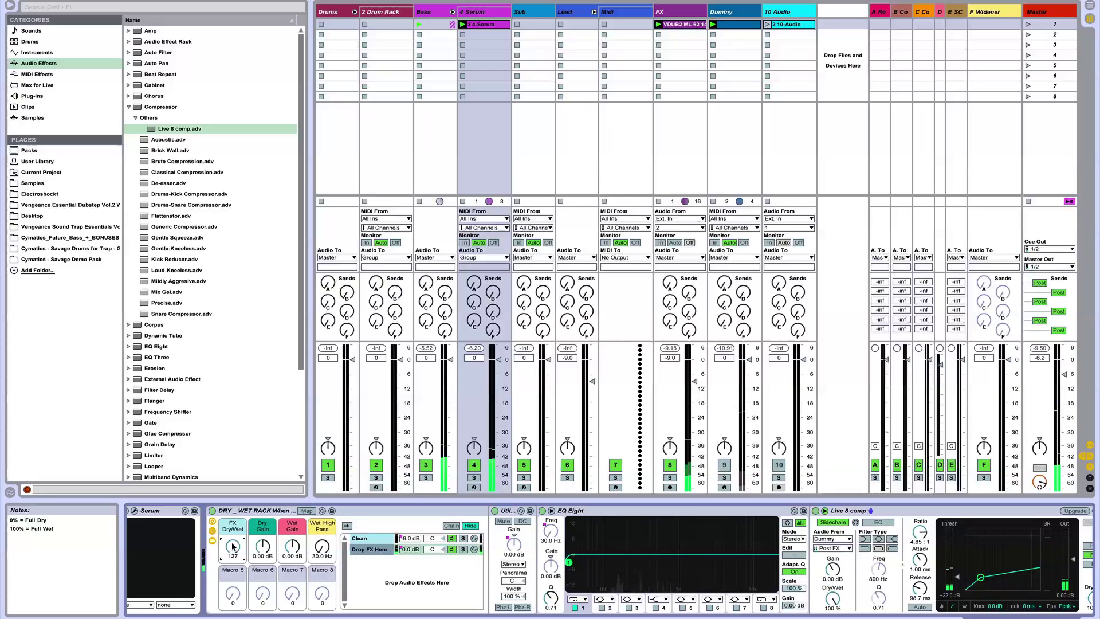
left_click_drag(233, 547, 233, 567)
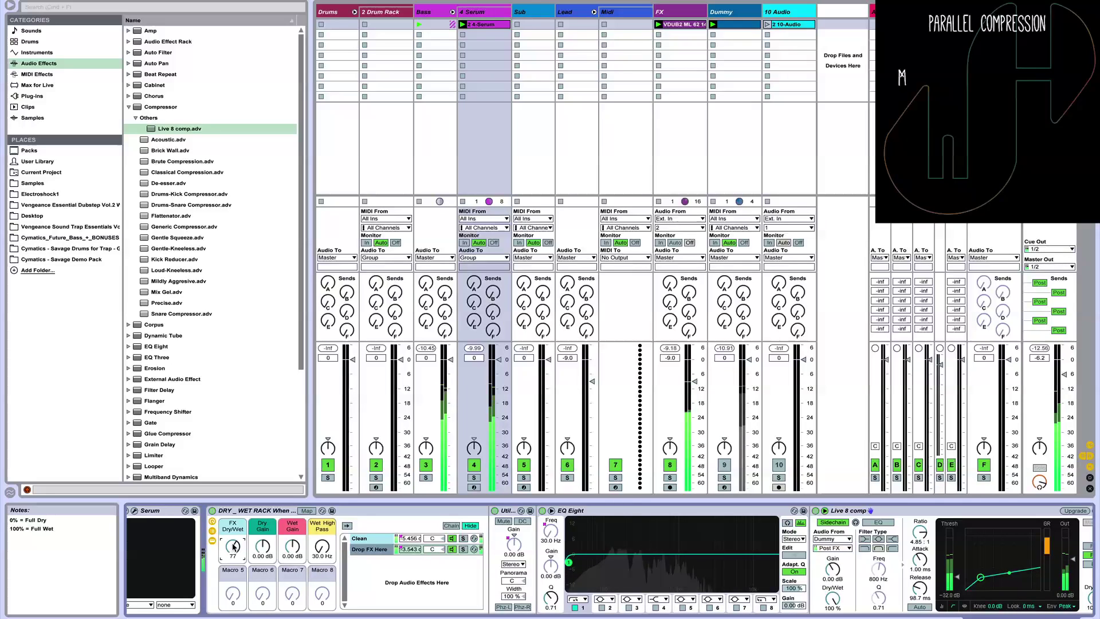
left_click_drag(232, 547, 242, 541)
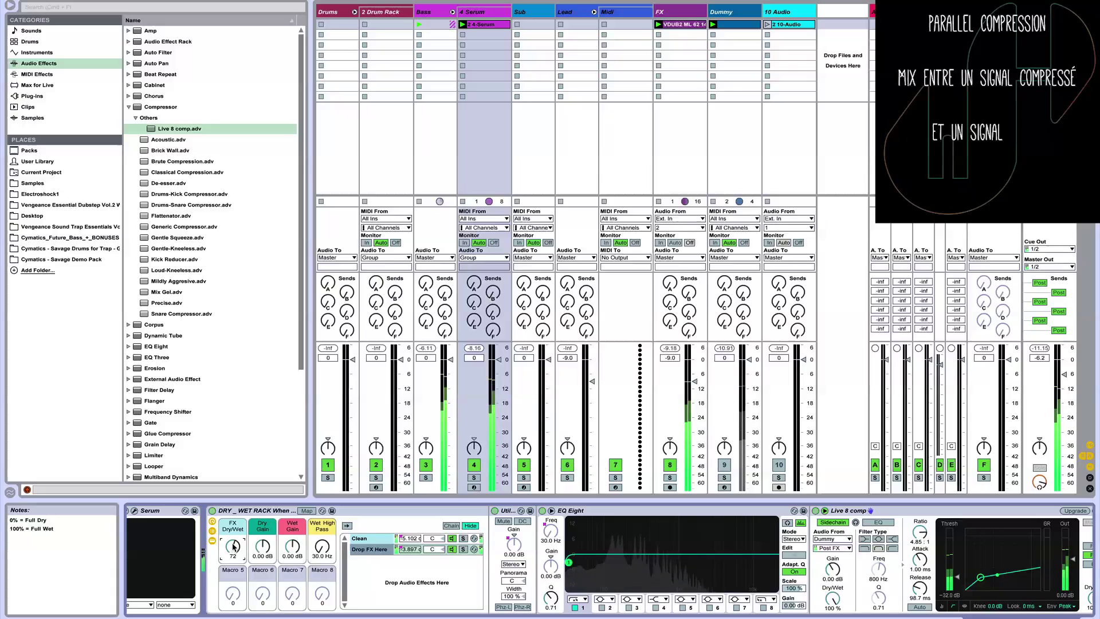
left_click_drag(242, 540, 241, 540)
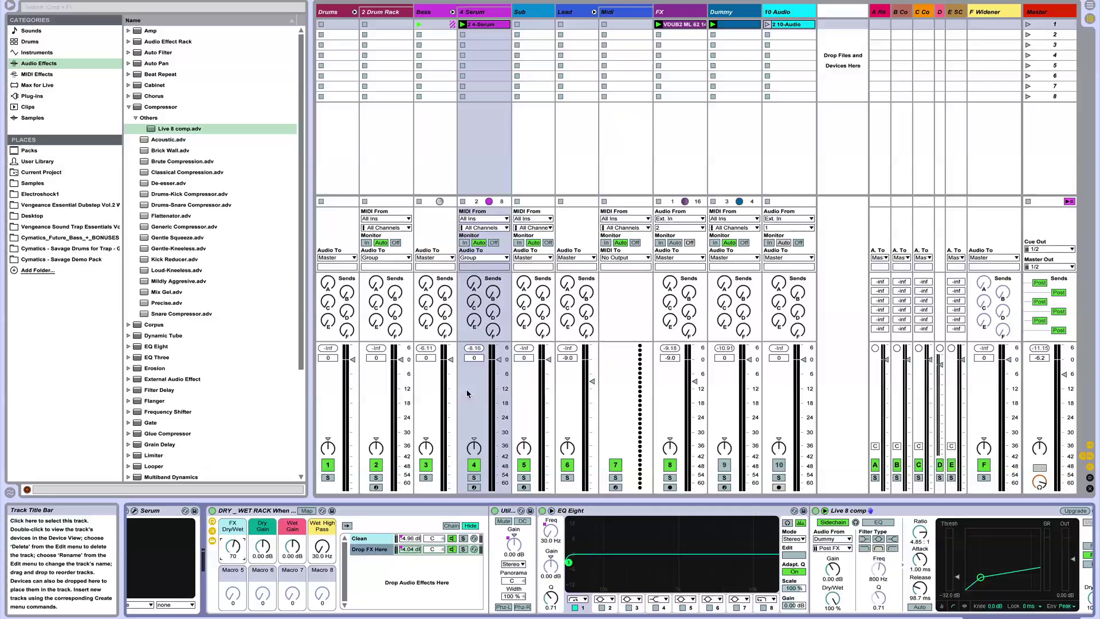
Step: Solo the 10 Audio track and launch its first clip
scroll(521, 599, "right", 3)
scroll(522, 599, "left", 4)
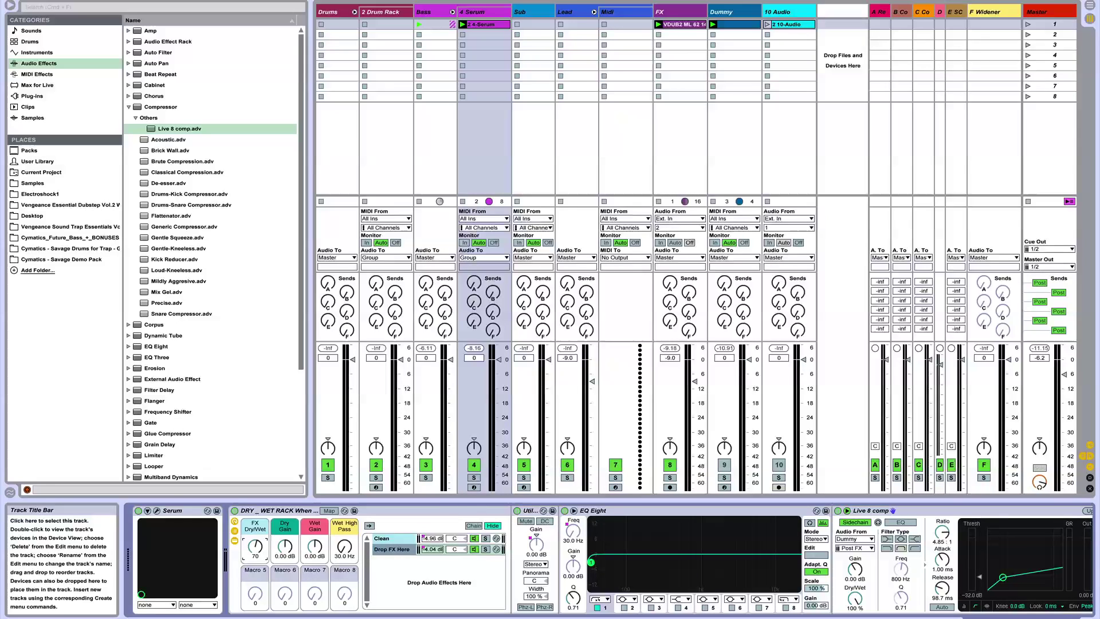
left_click(779, 477)
left_click(767, 25)
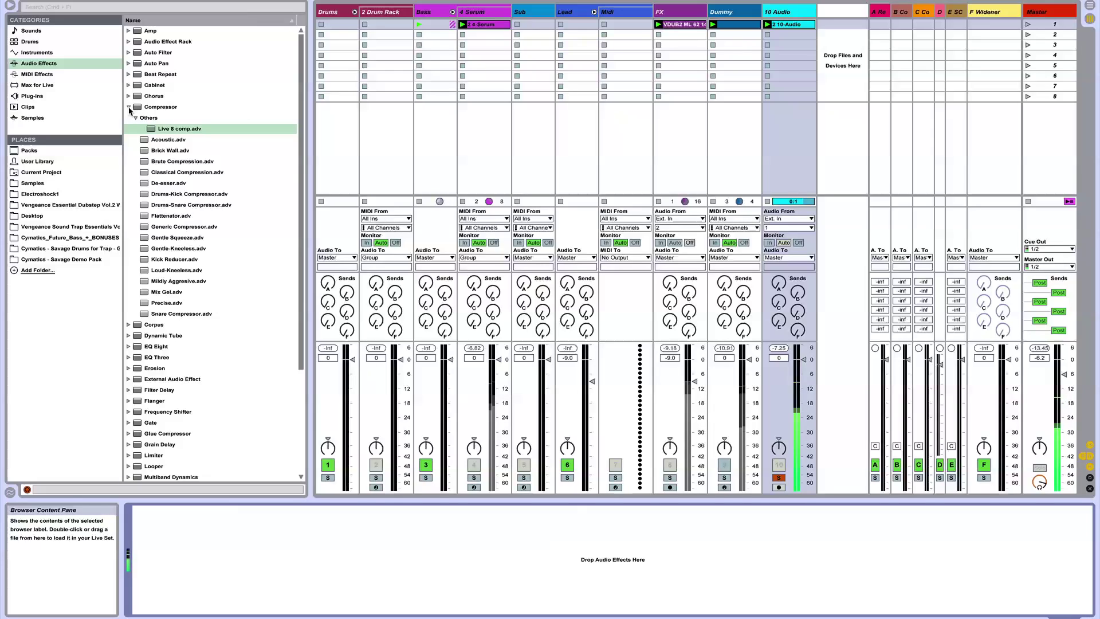
Step: Search the browser for "dry" and load the DRY _ WET RACK onto the 10 Audio track
left_click(128, 107)
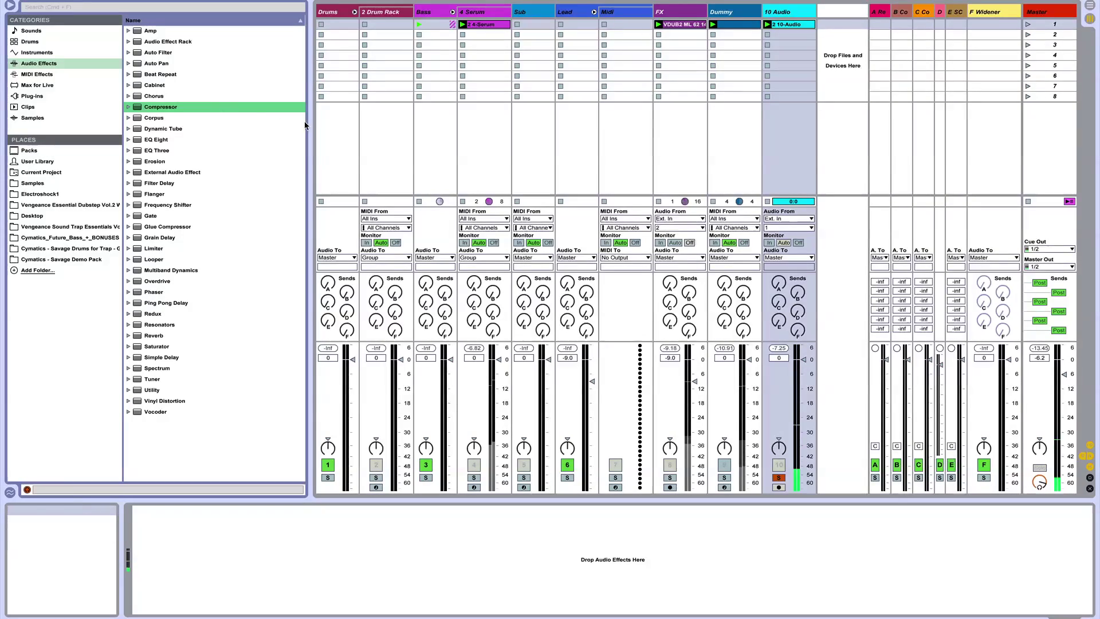
left_click(110, 7)
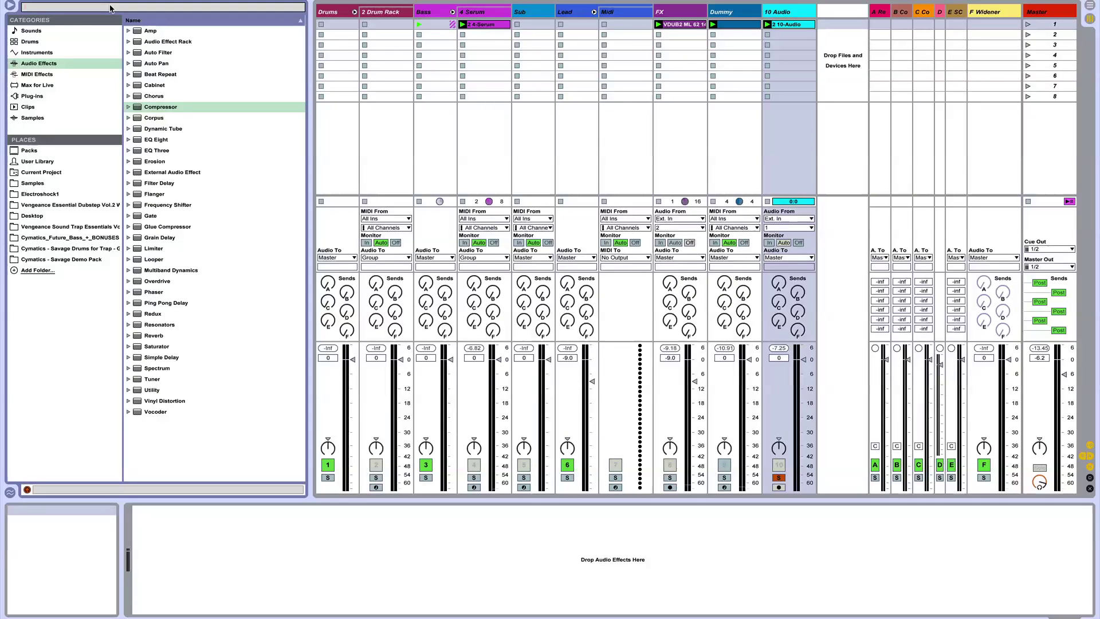
type("dry")
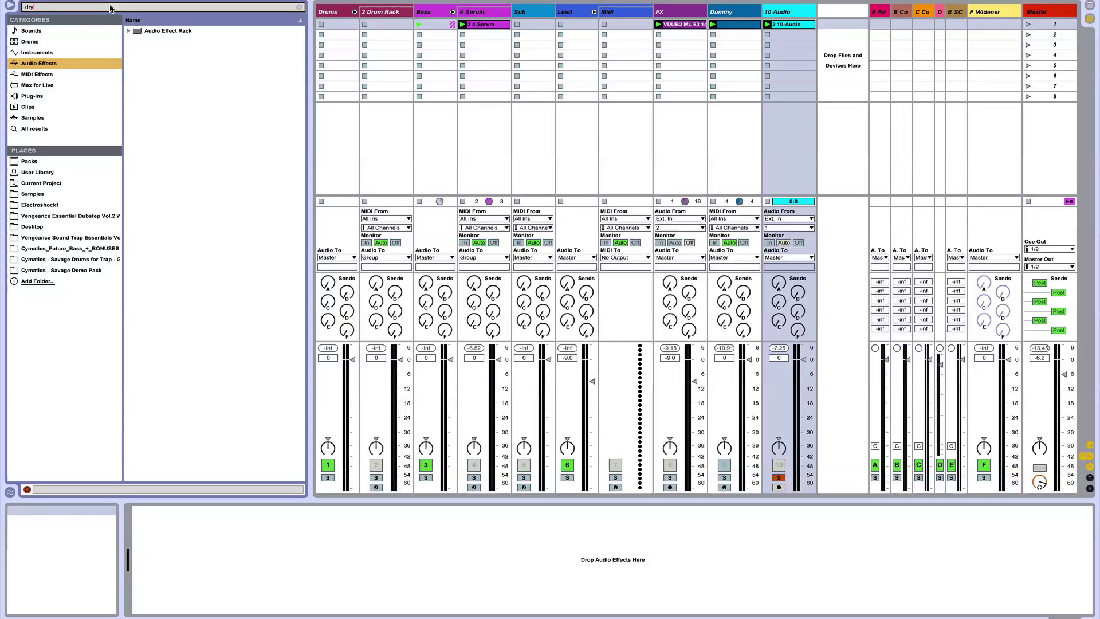
left_click(128, 30)
left_click_drag(143, 46, 201, 542)
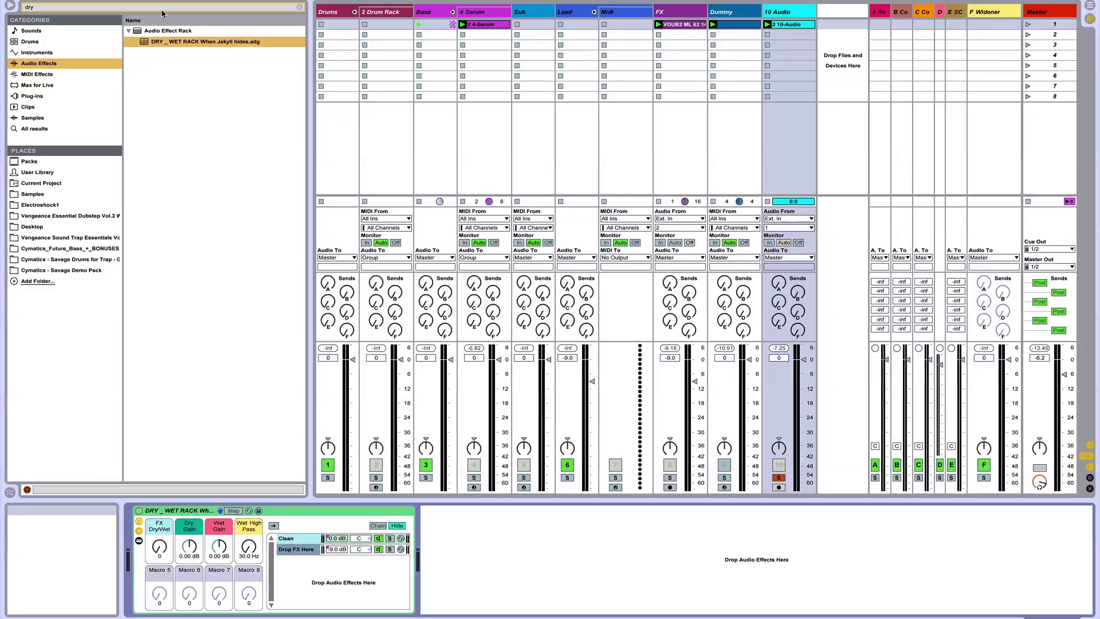
Step: Search for "rev", add Reverb to the rack's "Drop FX Here" chain and show that chain's devices
left_click(298, 7)
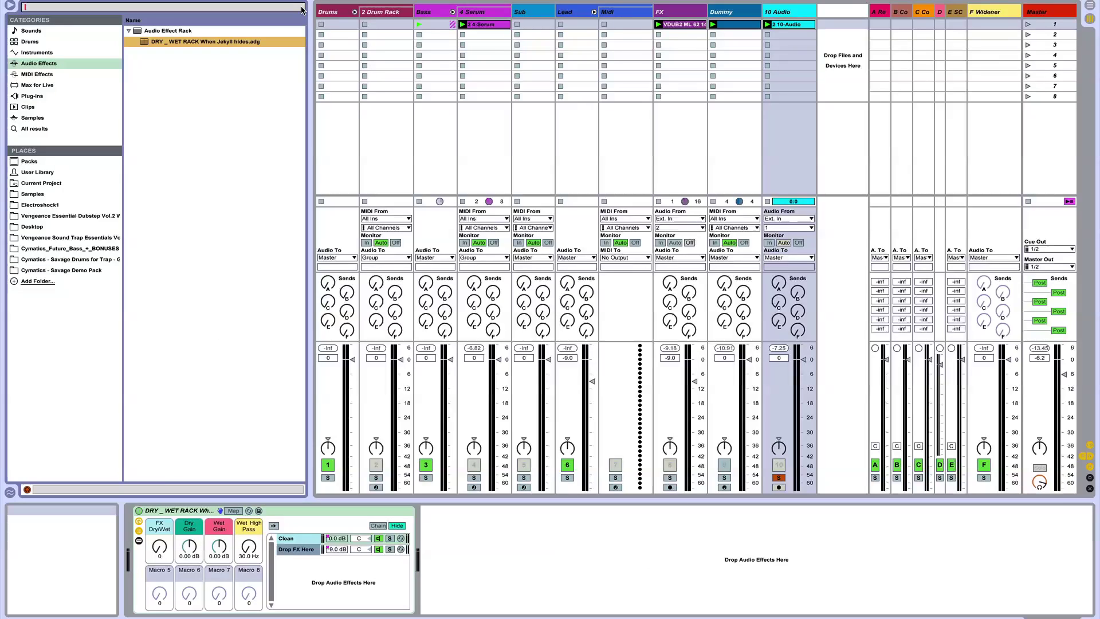
type("rev")
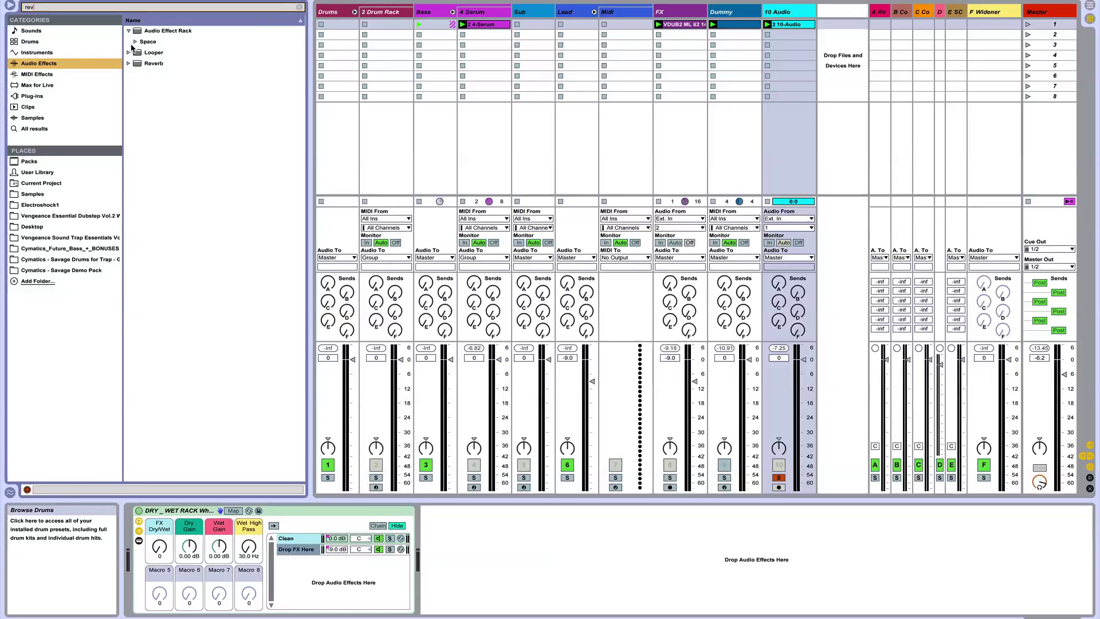
left_click_drag(137, 65, 290, 551)
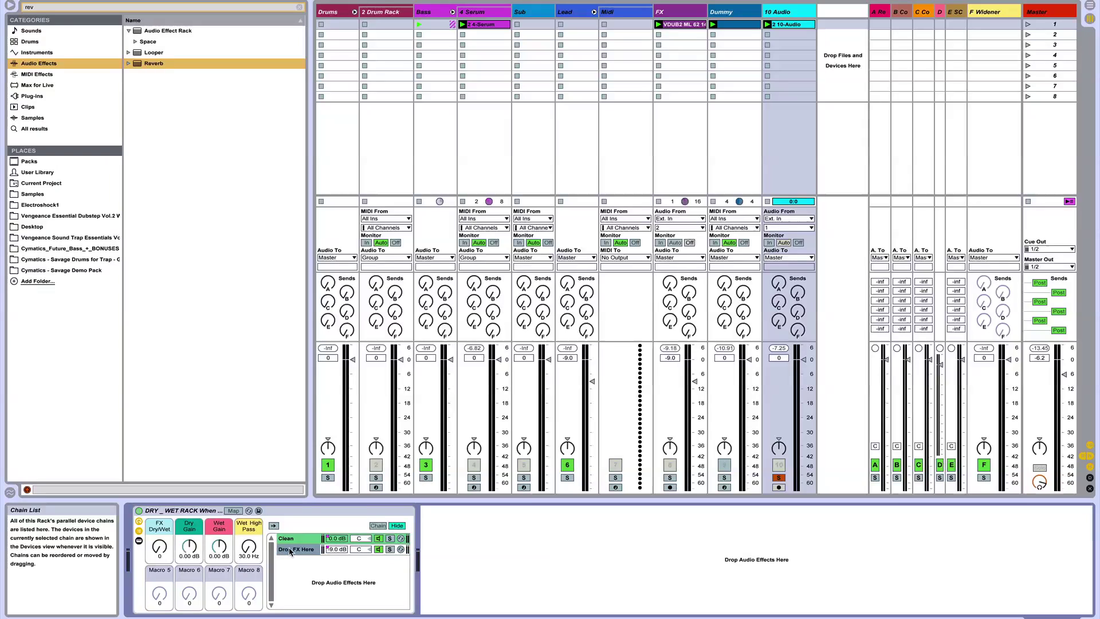
left_click(140, 541)
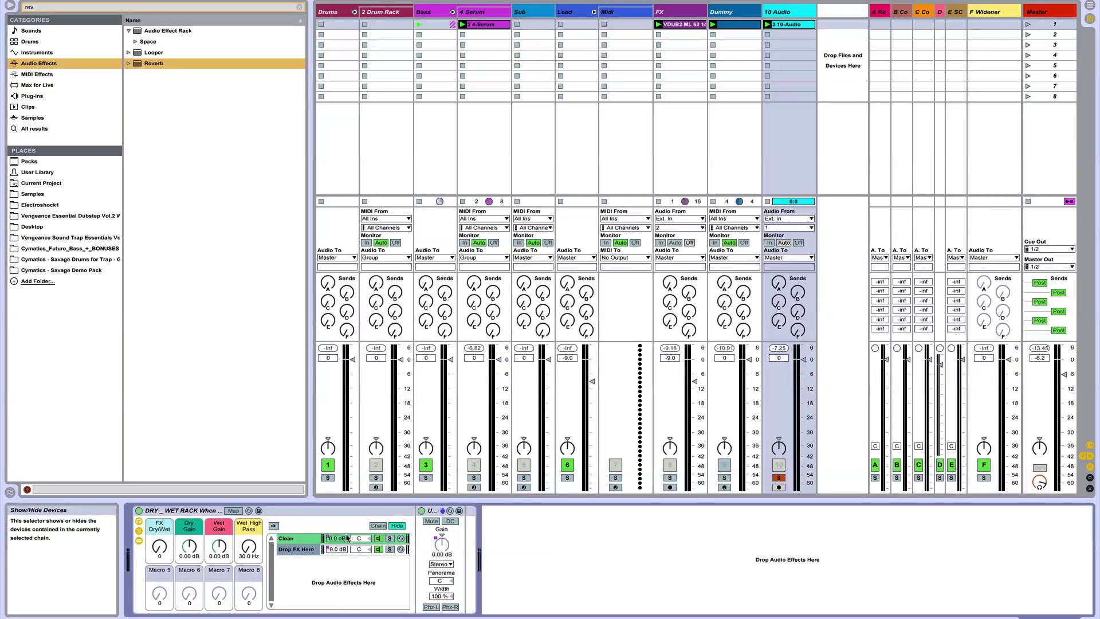
left_click(300, 551)
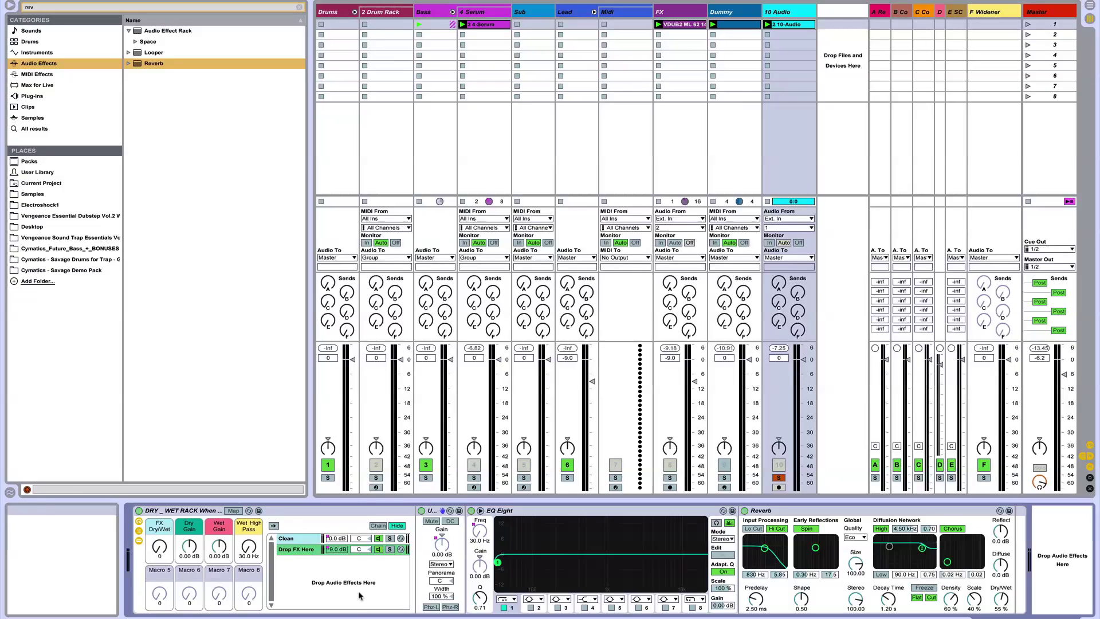
Step: Set the Reverb's global quality to High and its Dry/Wet to 100%
left_click(856, 537)
left_click(854, 566)
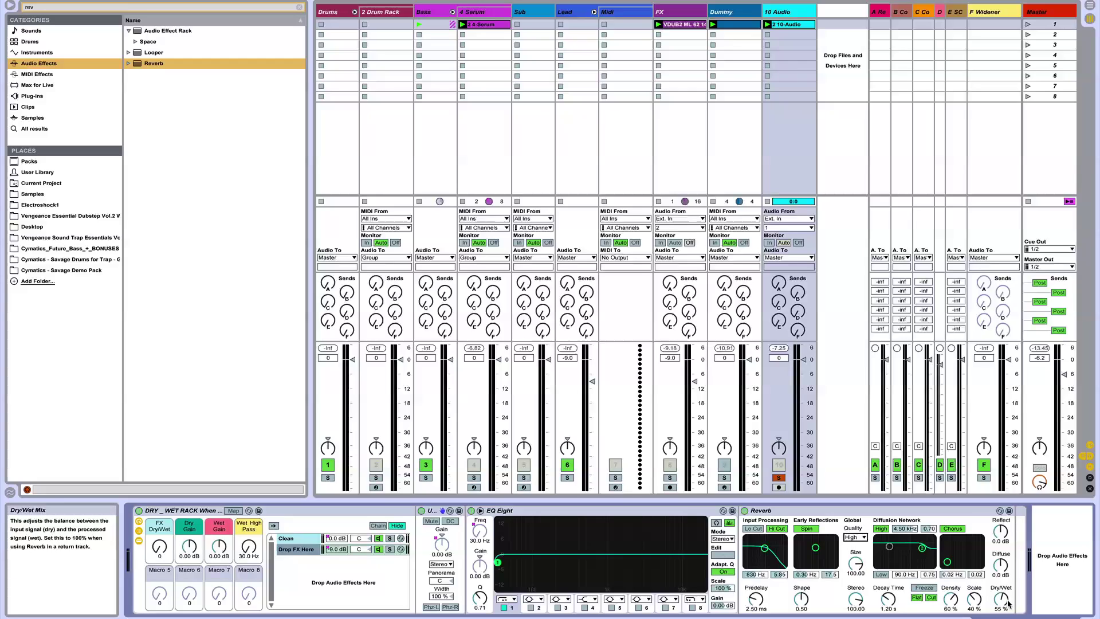
left_click_drag(1001, 600, 1008, 611)
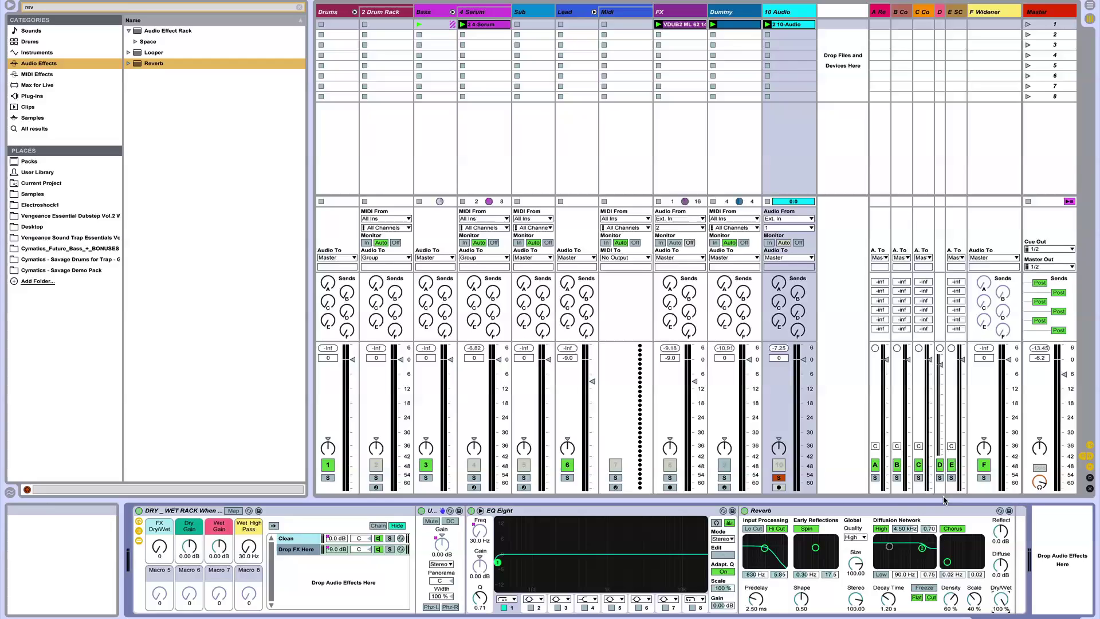
Step: Set the reverb rack's macros to FX Dry/Wet 68, Wet High Pass 158 Hz and Wet Gain 4.25 dB
left_click(833, 514)
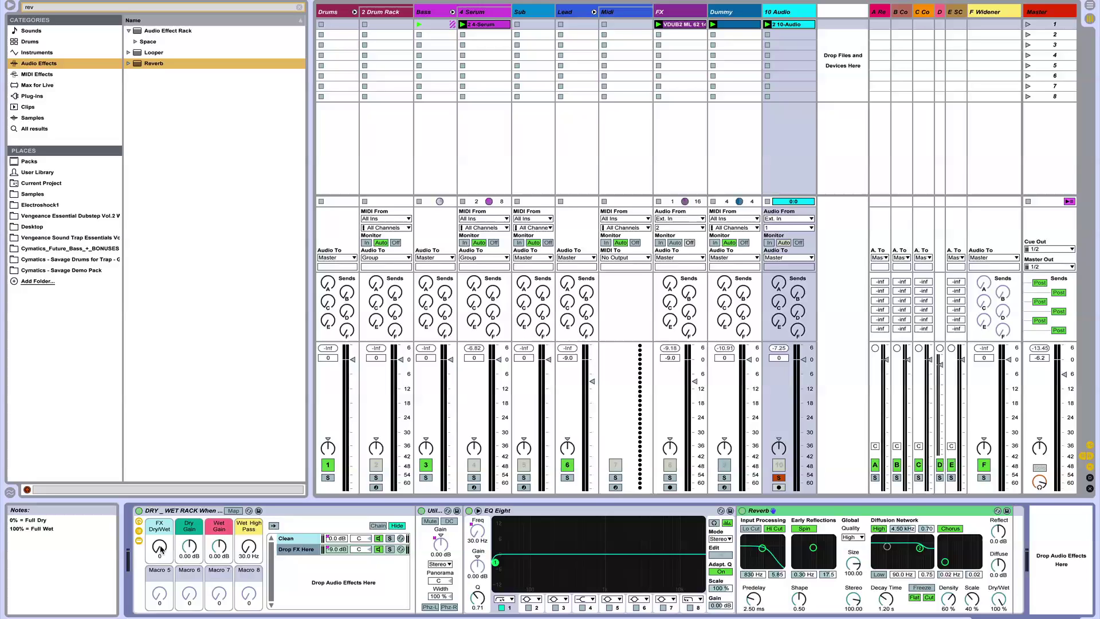
left_click_drag(160, 548, 161, 510)
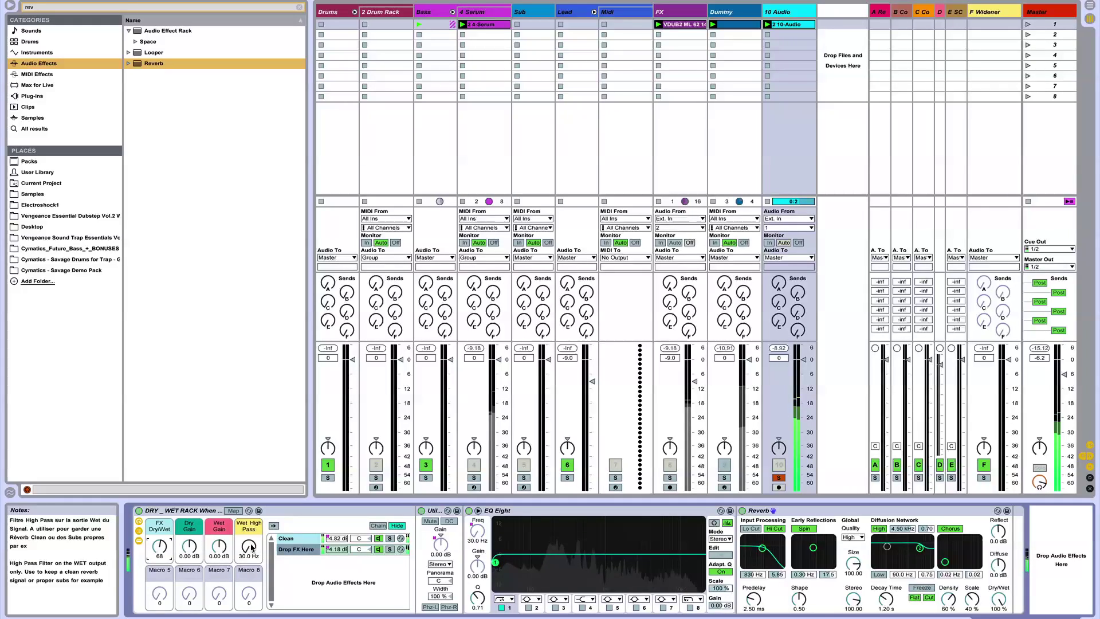
left_click_drag(252, 547, 220, 513)
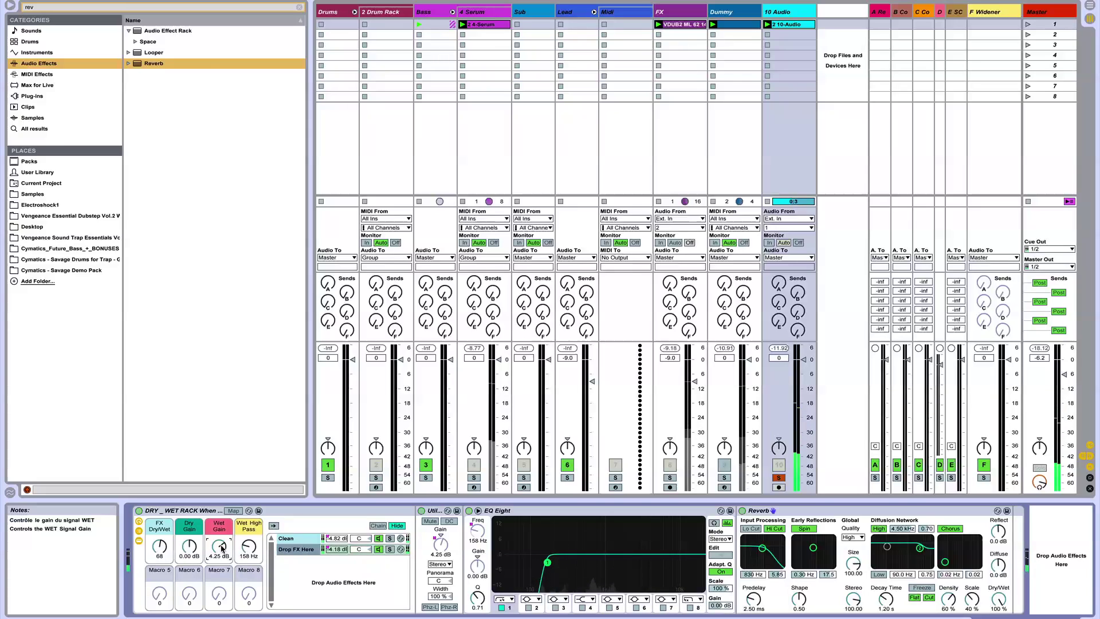